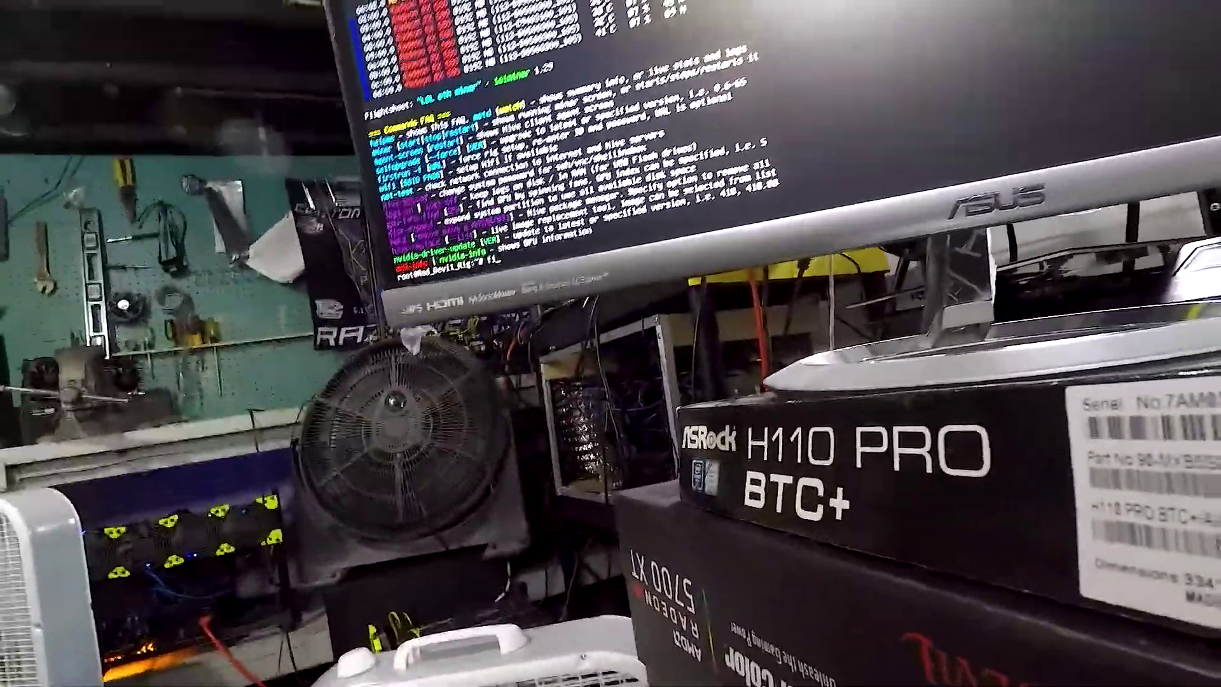
Step: Enter the command firstrun -f at the rig console prompt to force rig setup
text(rstru)
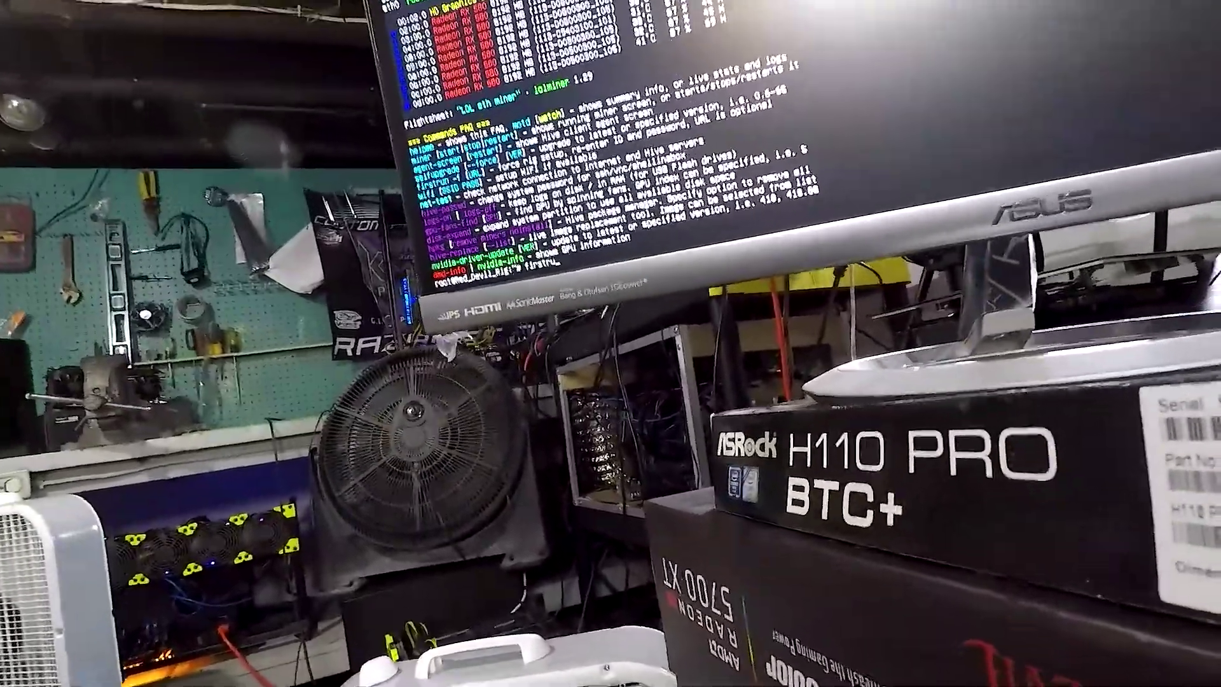
text(n -f)
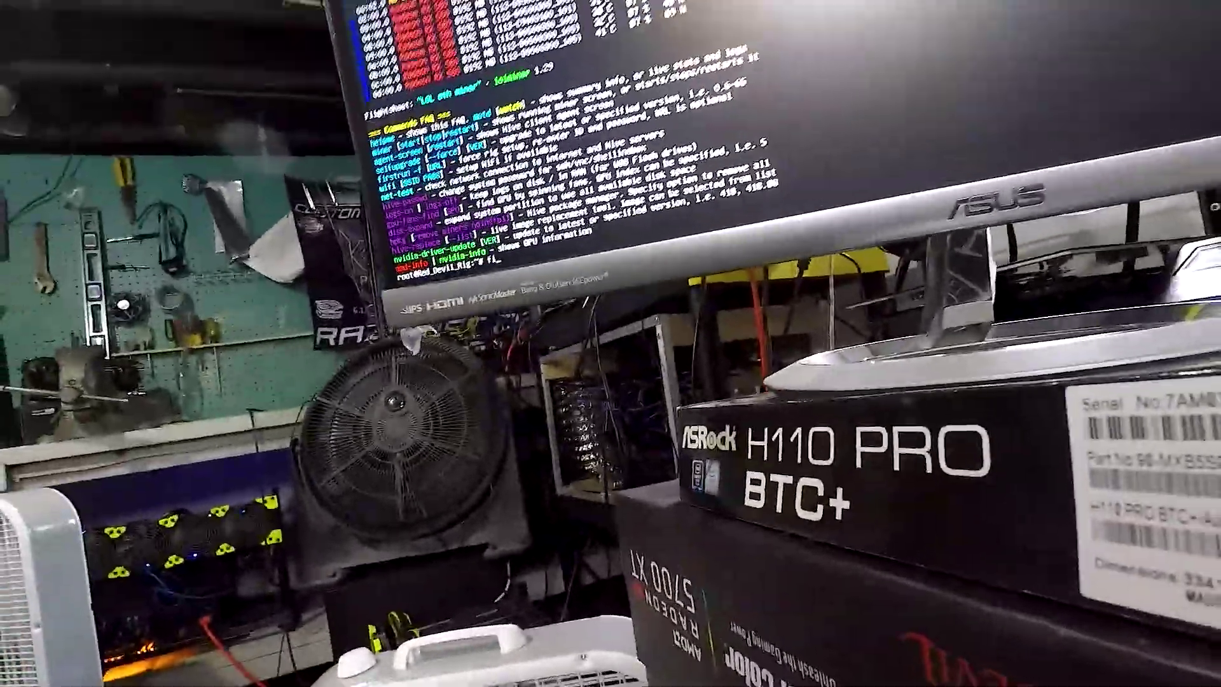
text(rstru)
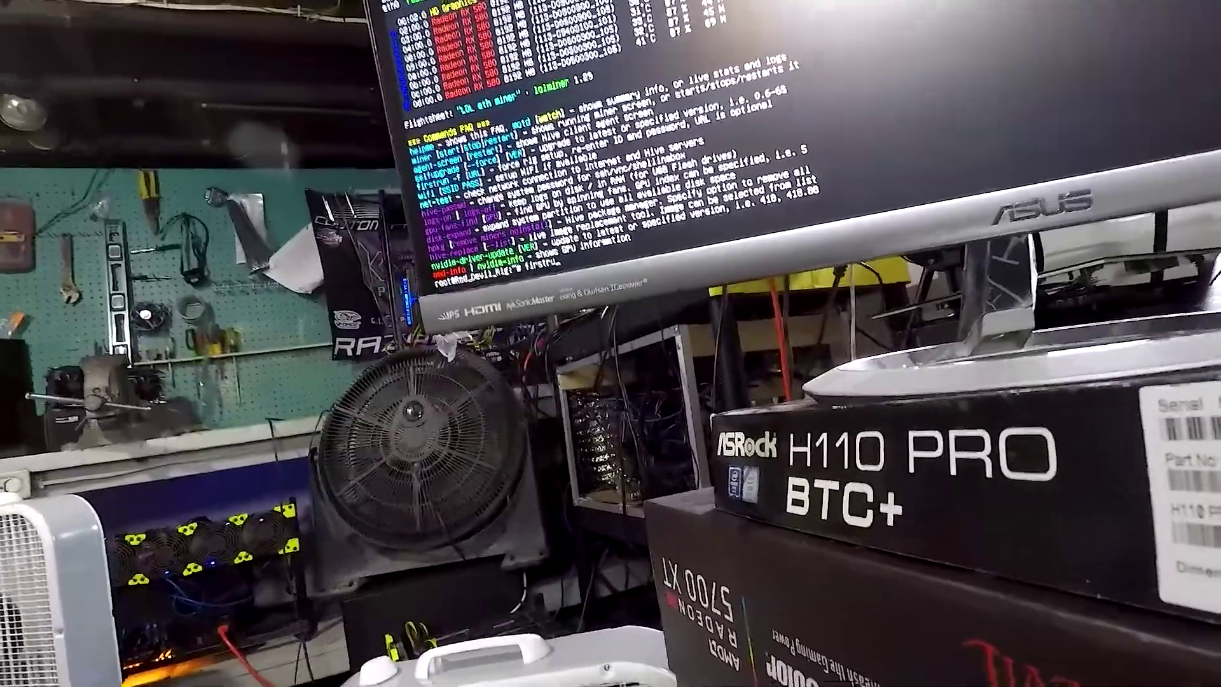
text(n -f)
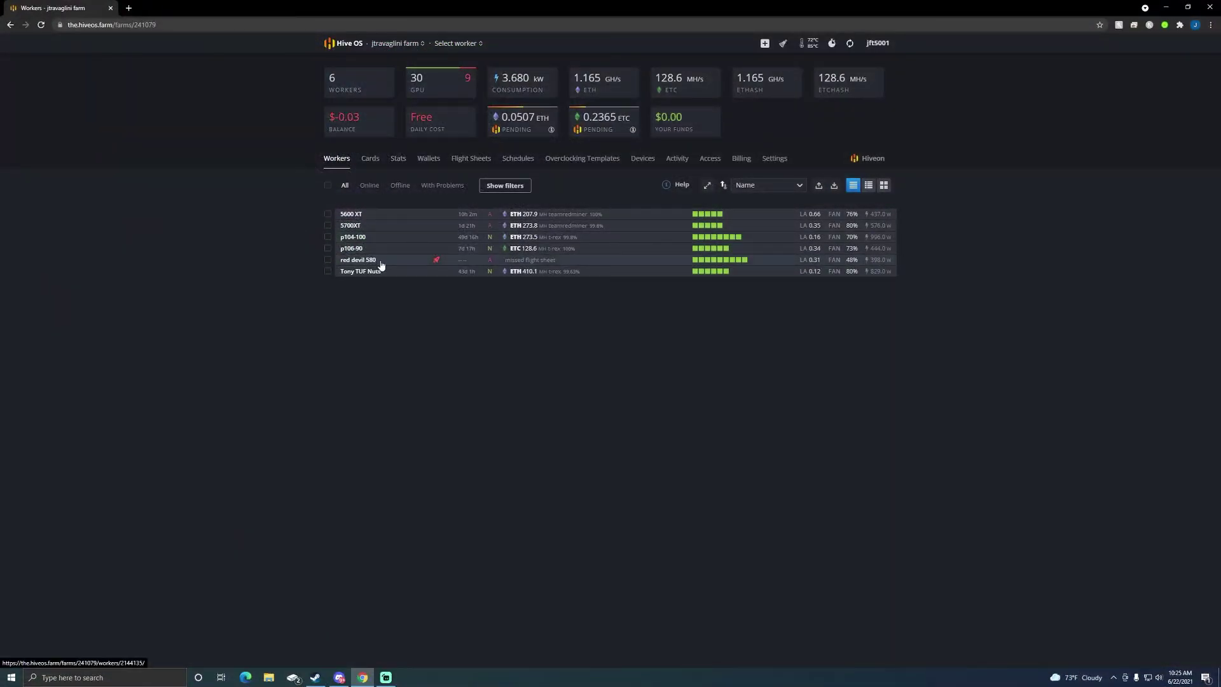
mouse_move(752, 263)
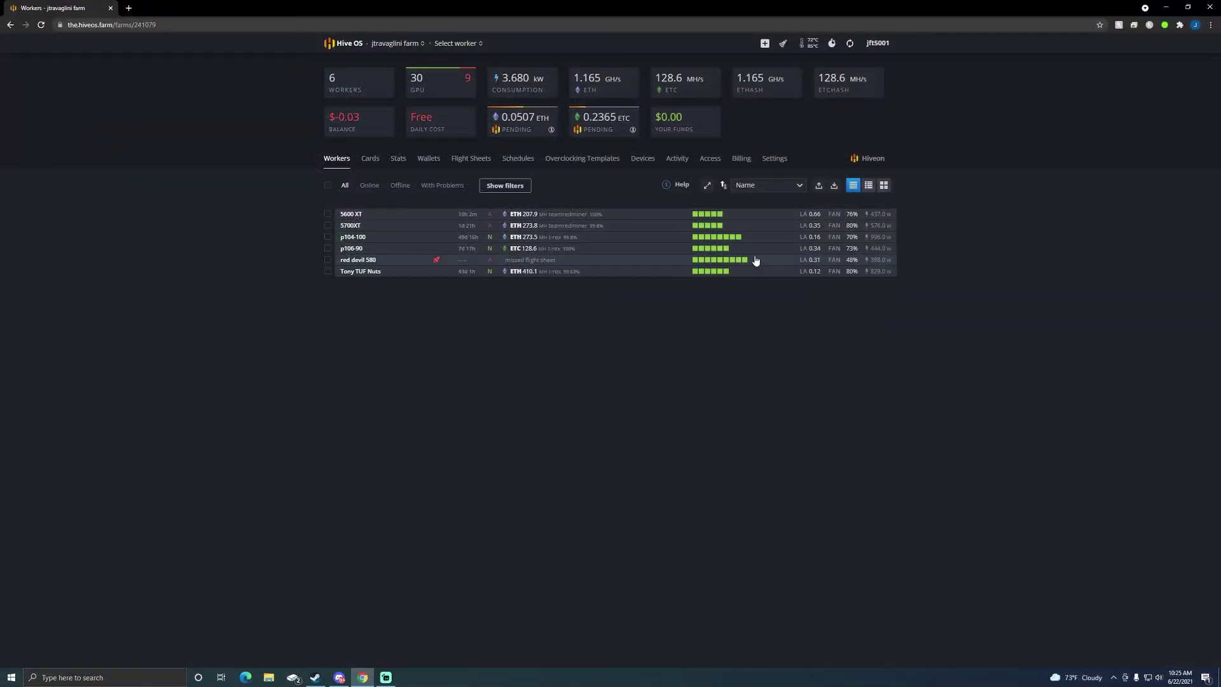
click(765, 44)
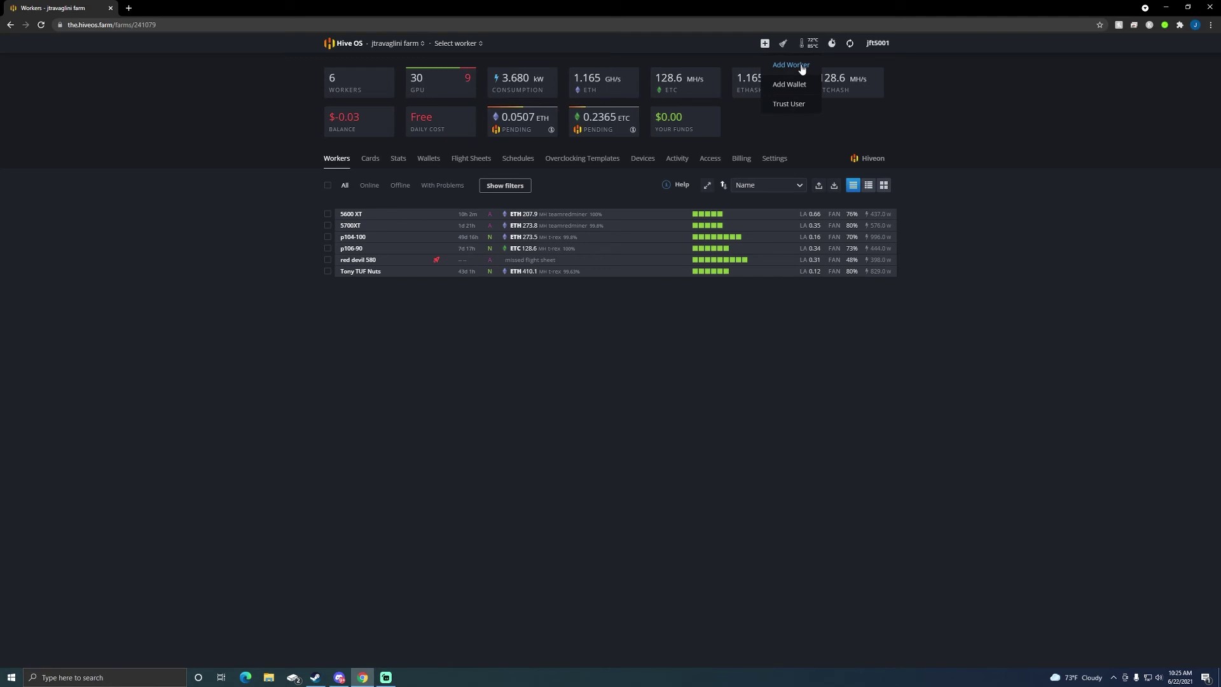
click(791, 65)
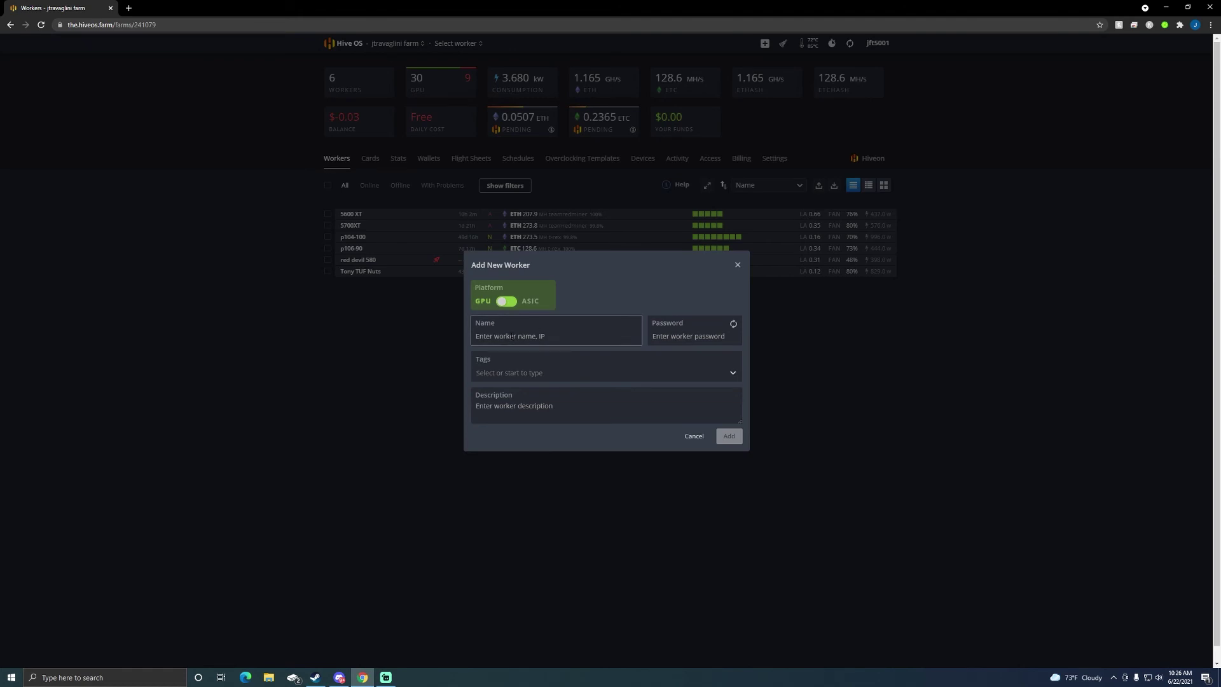
click(689, 336)
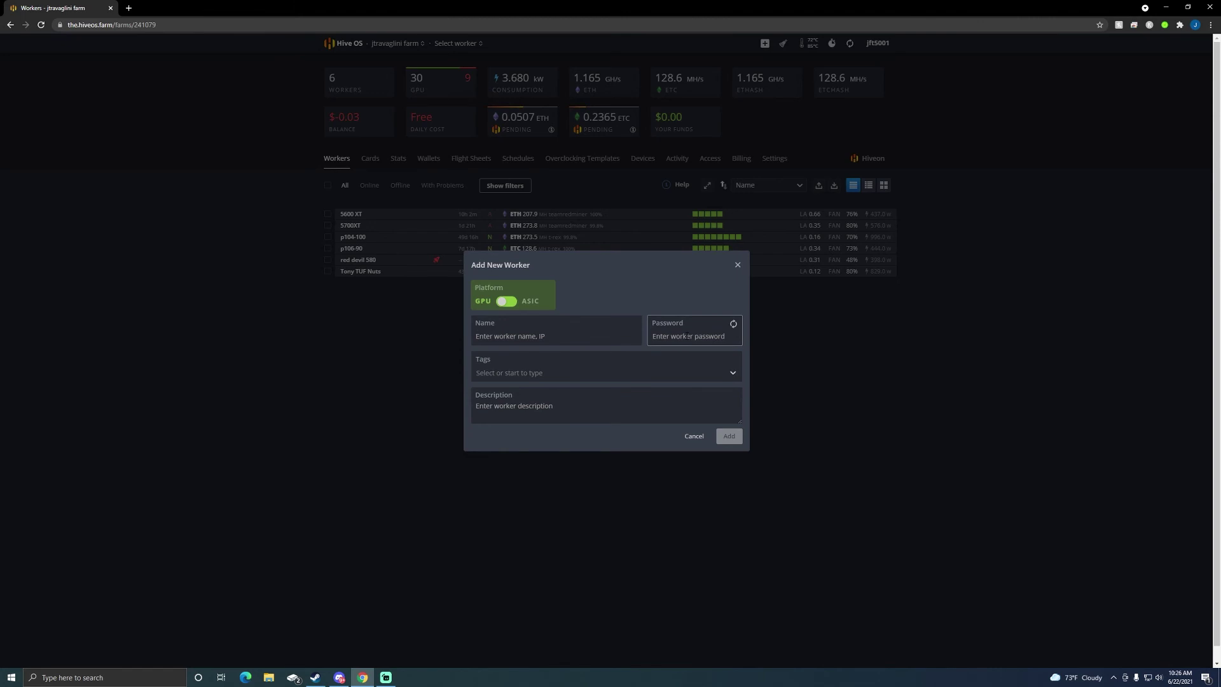
click(623, 338)
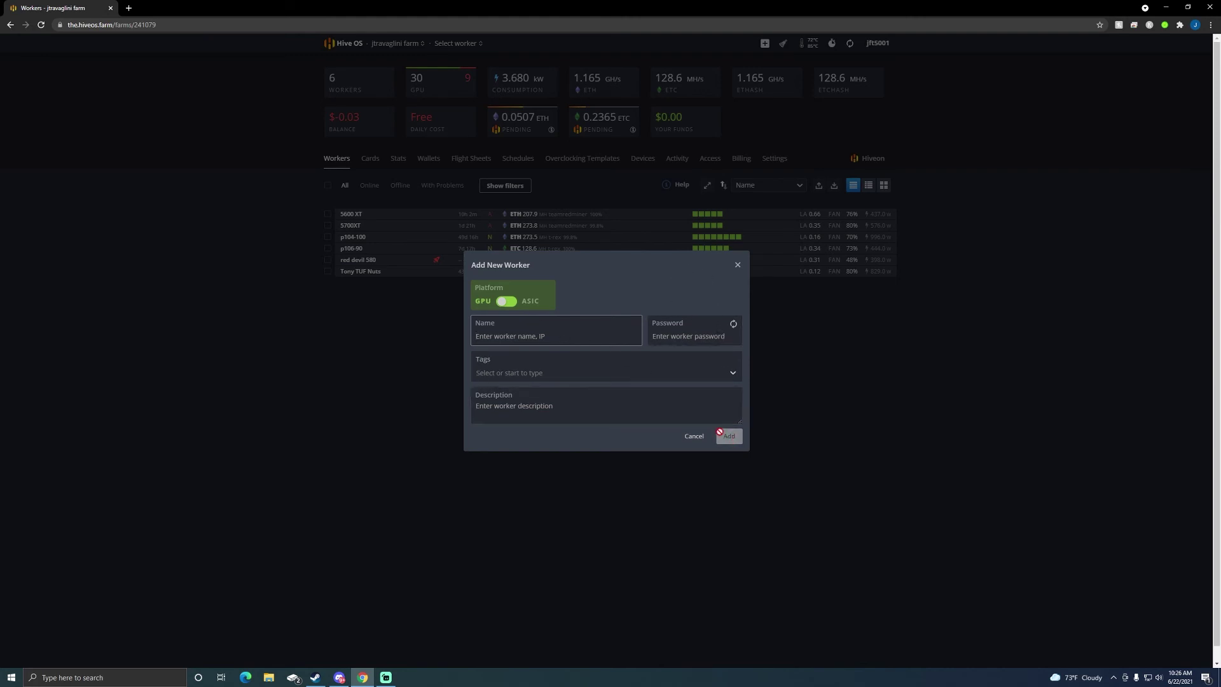
click(737, 266)
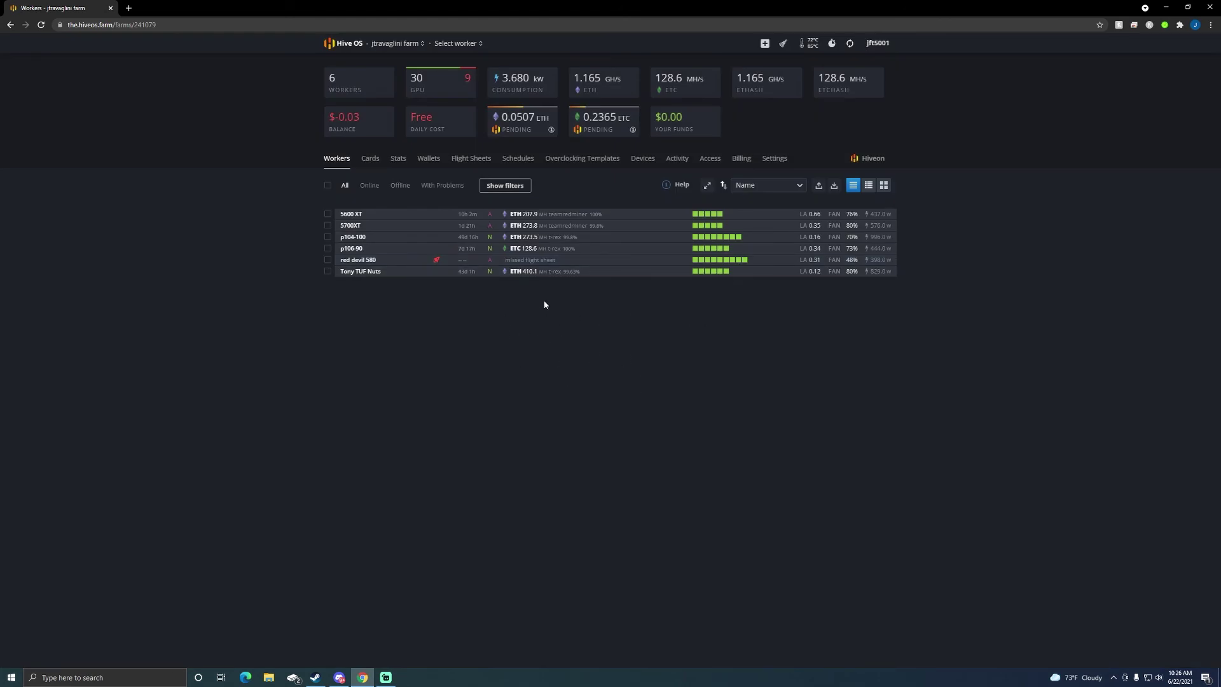
Step: Open the red devil 580 worker's overview page
click(360, 261)
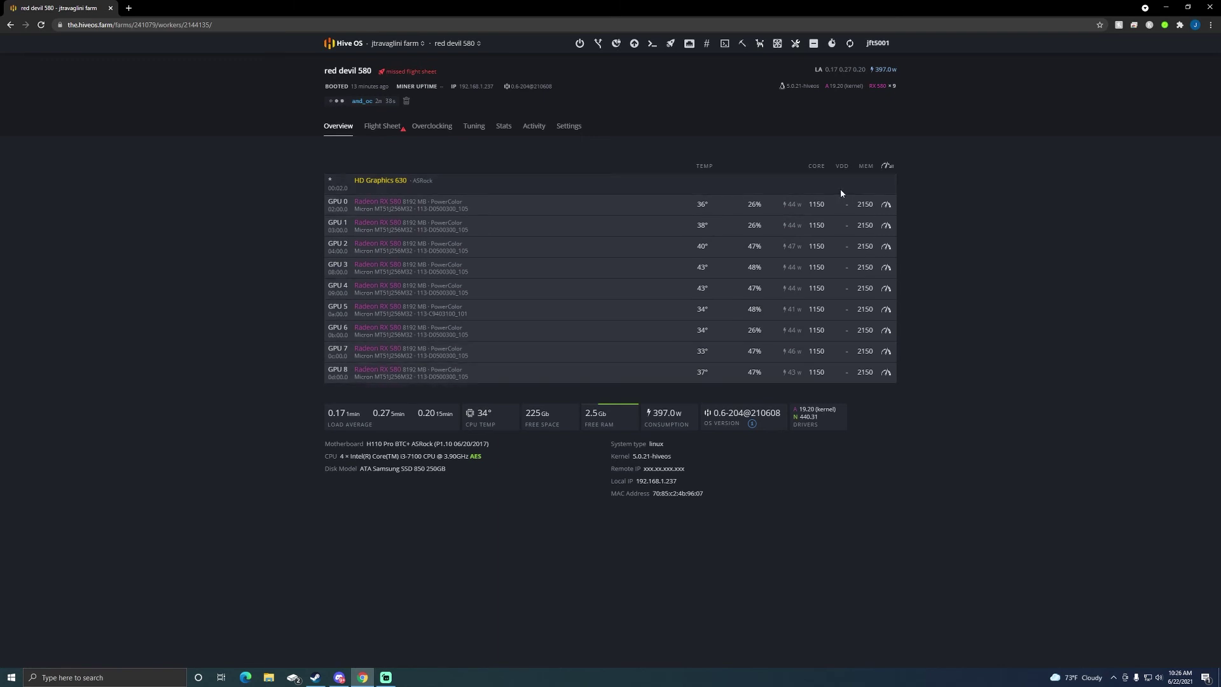
Step: Set fan speed to 70 for all GPUs, save it, then show the worker's flight sheets
click(888, 165)
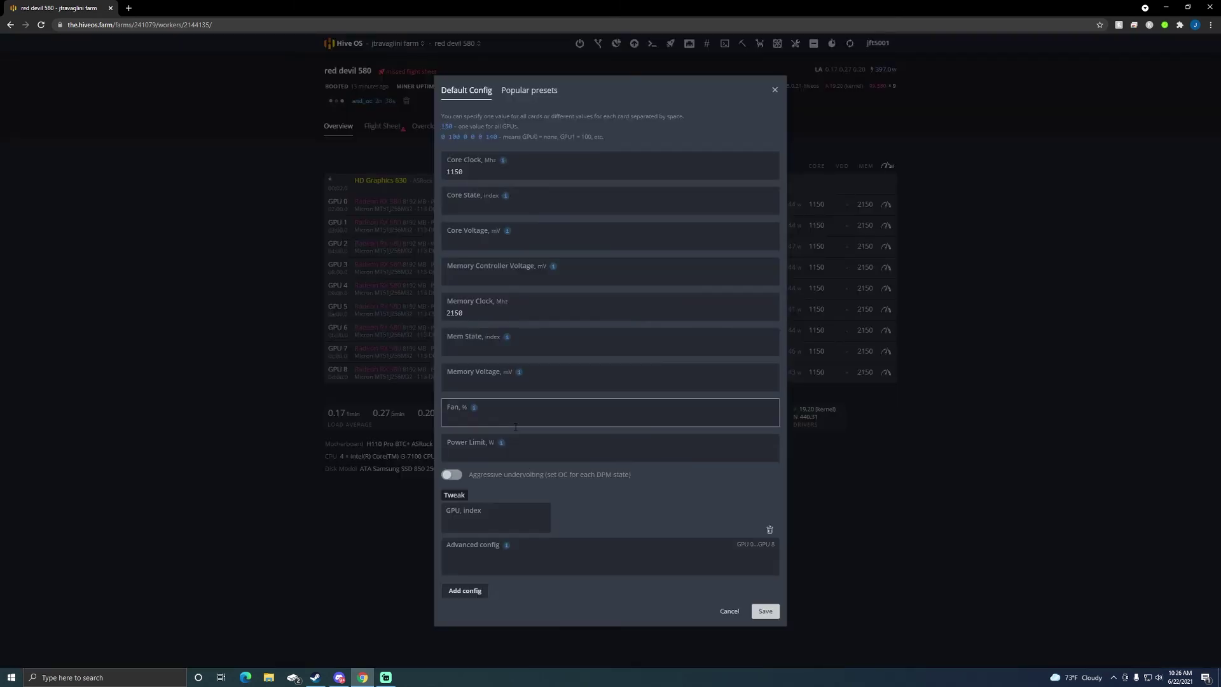
click(463, 420)
text(70)
click(766, 611)
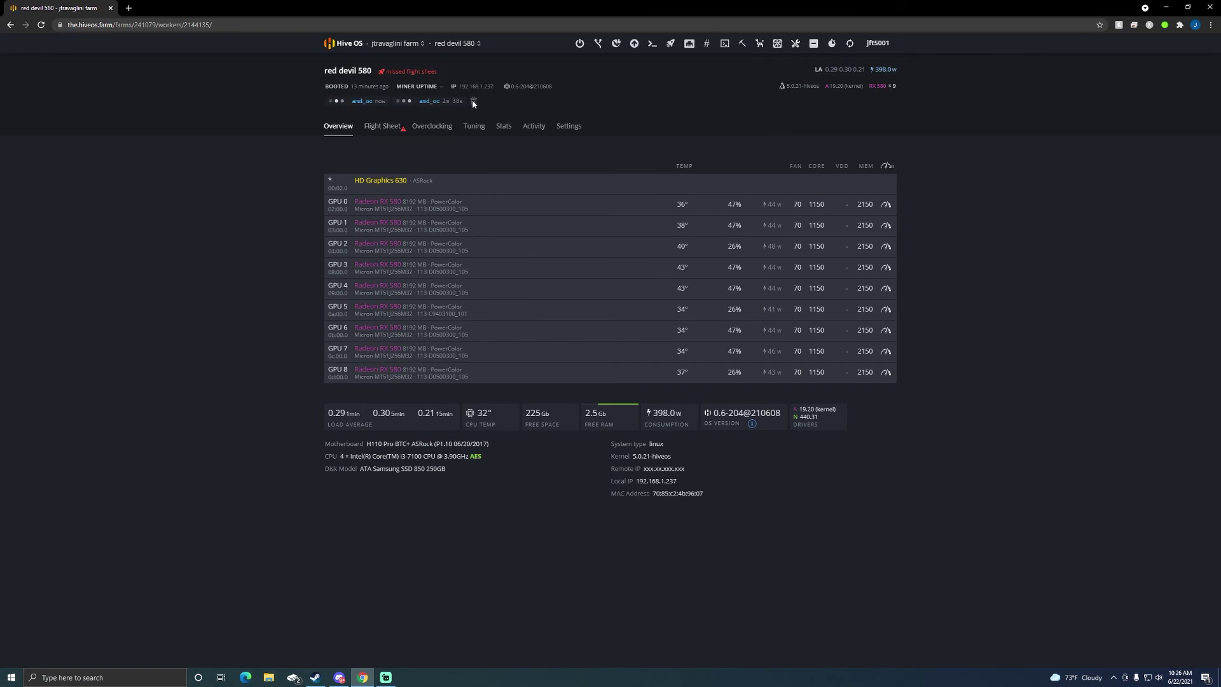
click(369, 129)
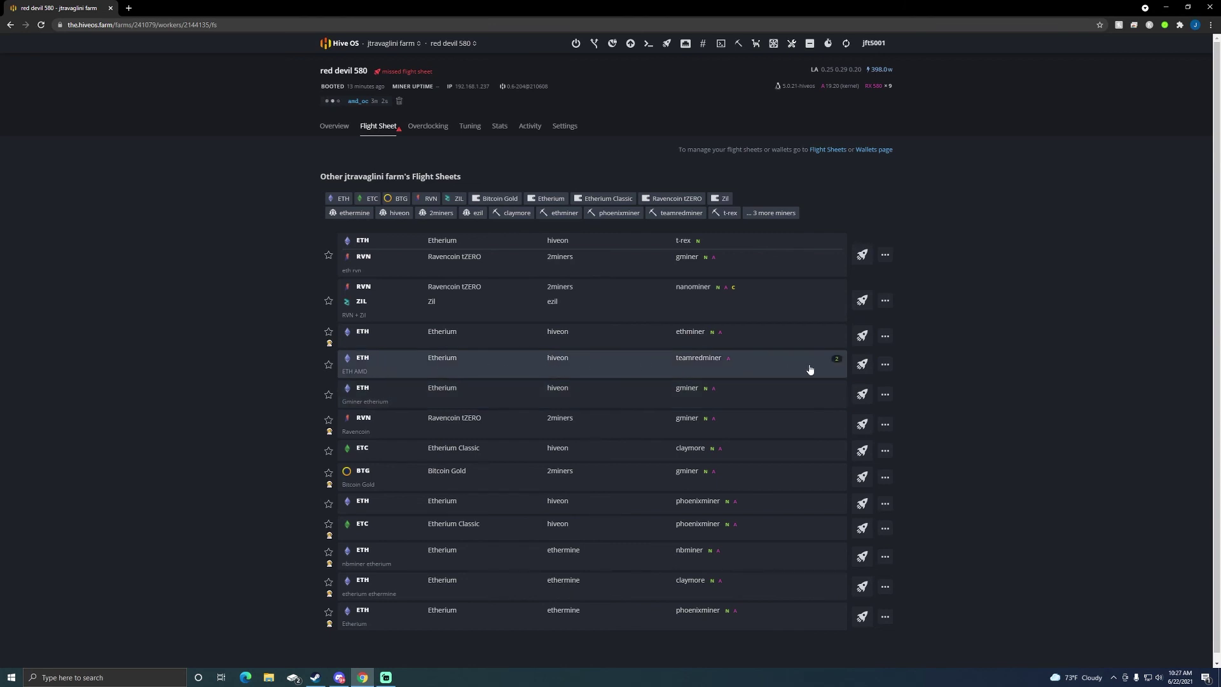
Step: Apply the ETH AMD teamredminer flight sheet to the worker and return to its overview
click(863, 368)
click(864, 368)
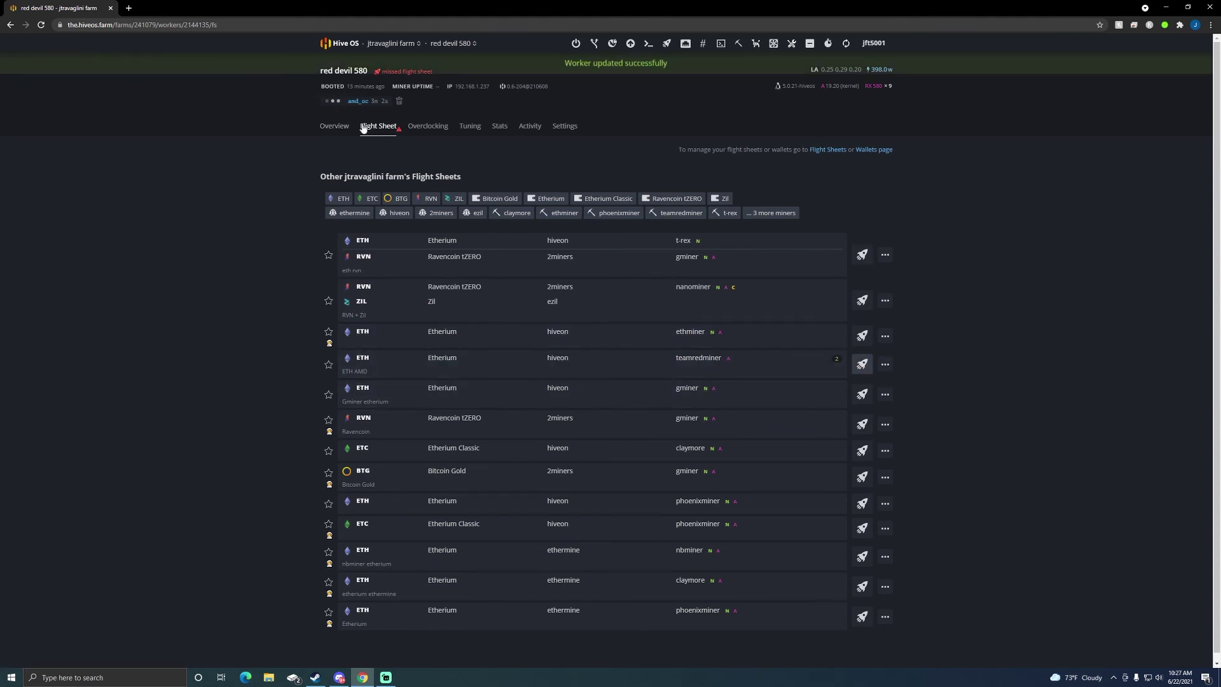
click(333, 126)
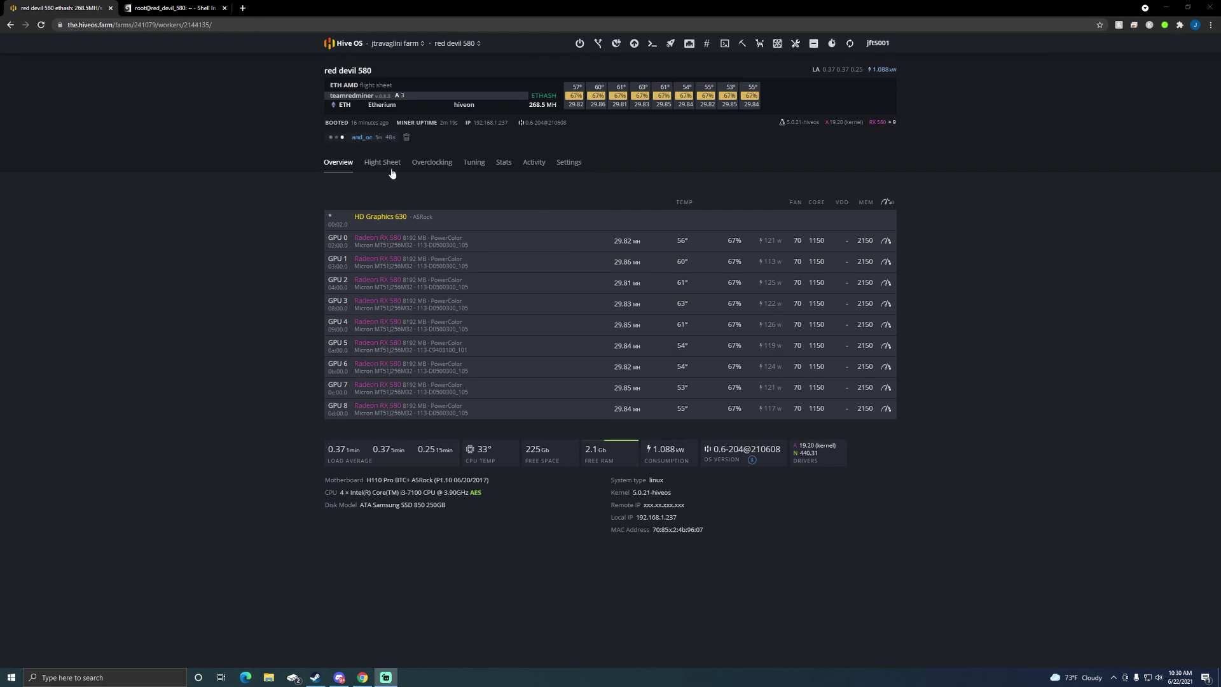
click(154, 7)
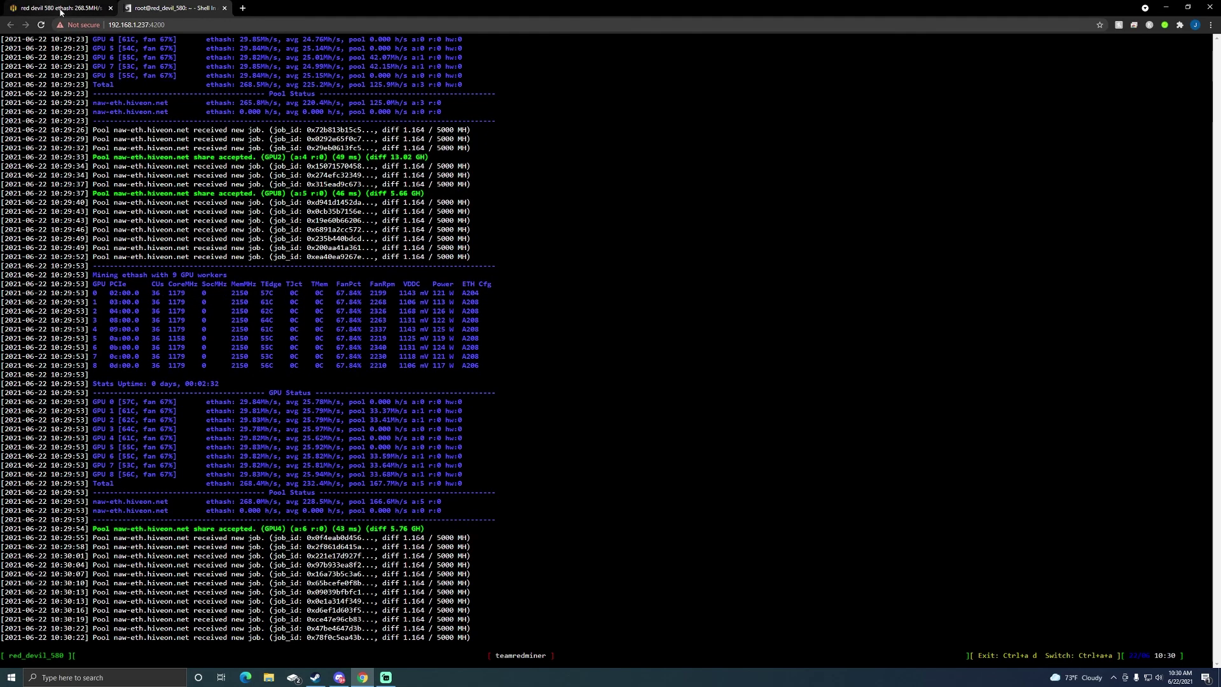
key(ctrl+1)
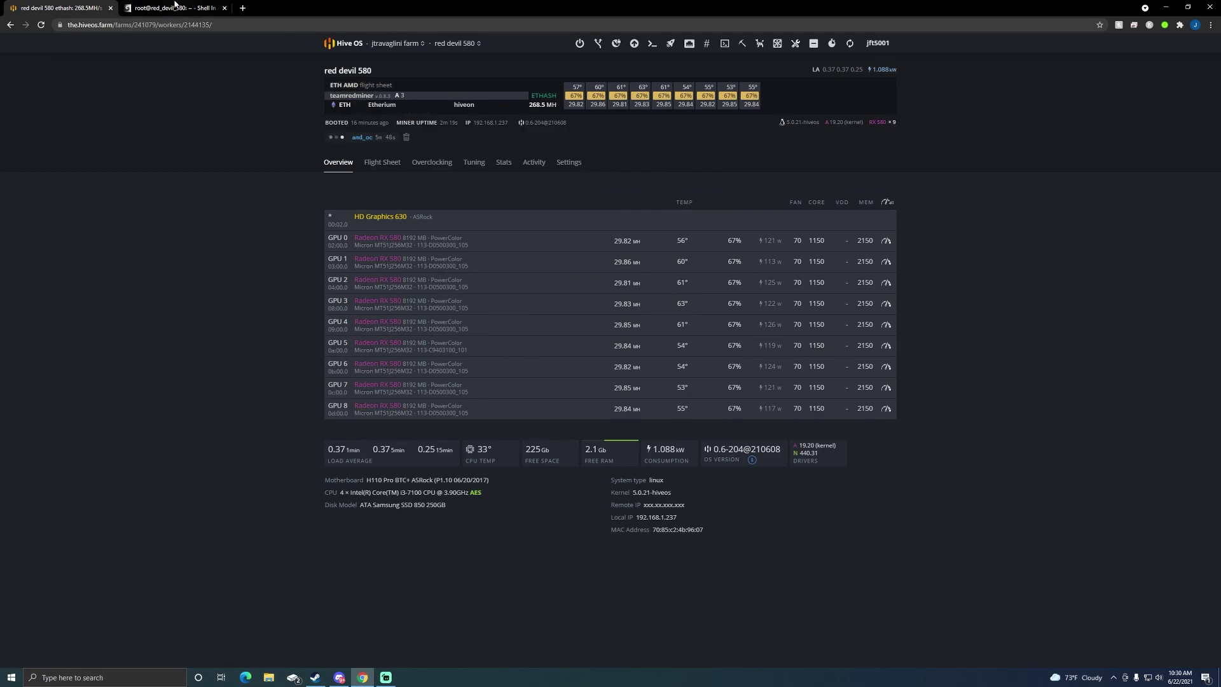
click(172, 7)
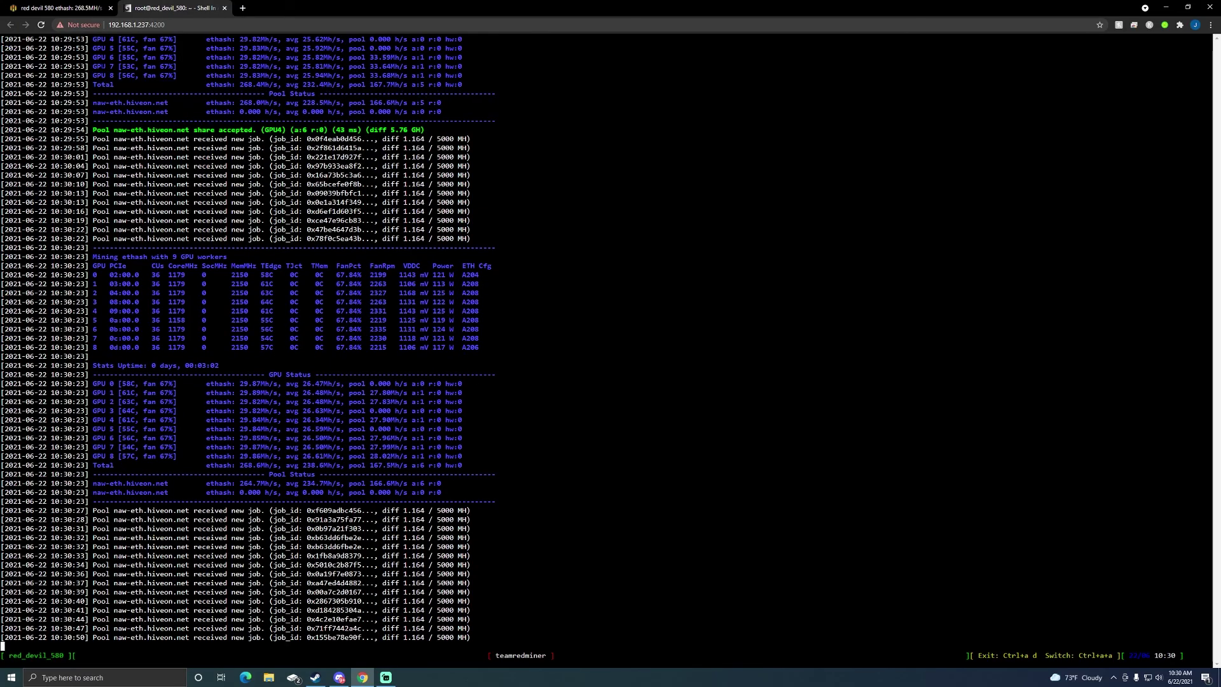
click(68, 12)
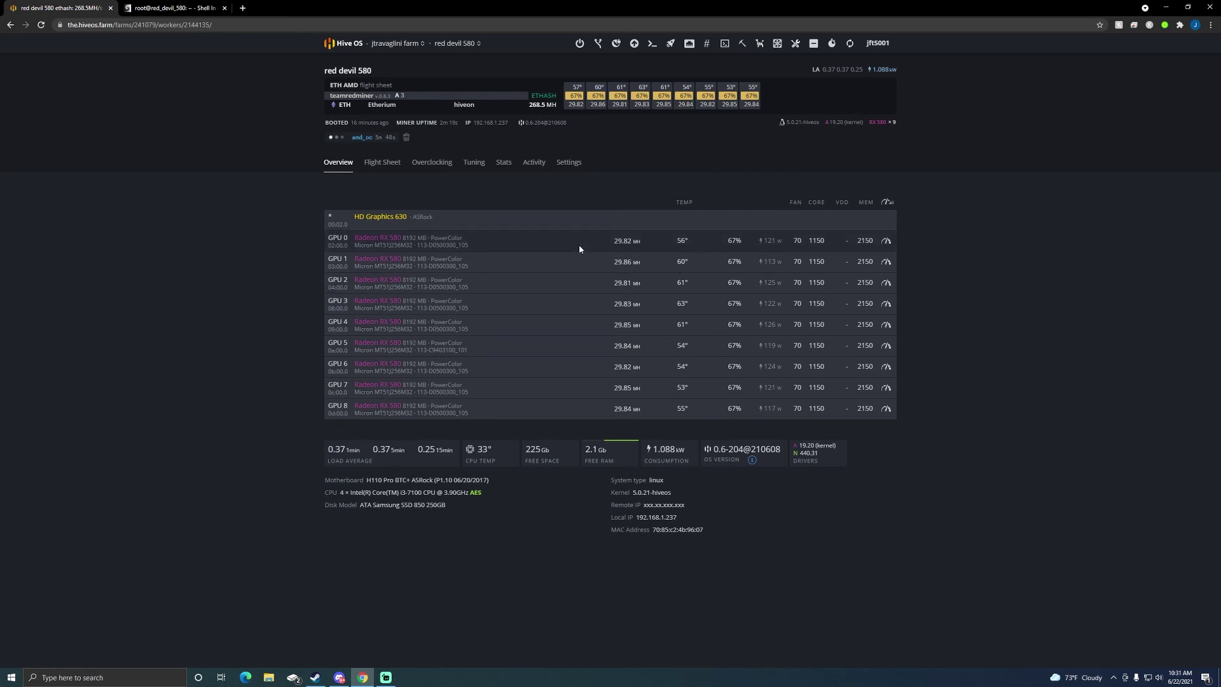
Step: Bring up the Default Config overclocking form showing core 1150, memory 2150 and fan 70
click(887, 202)
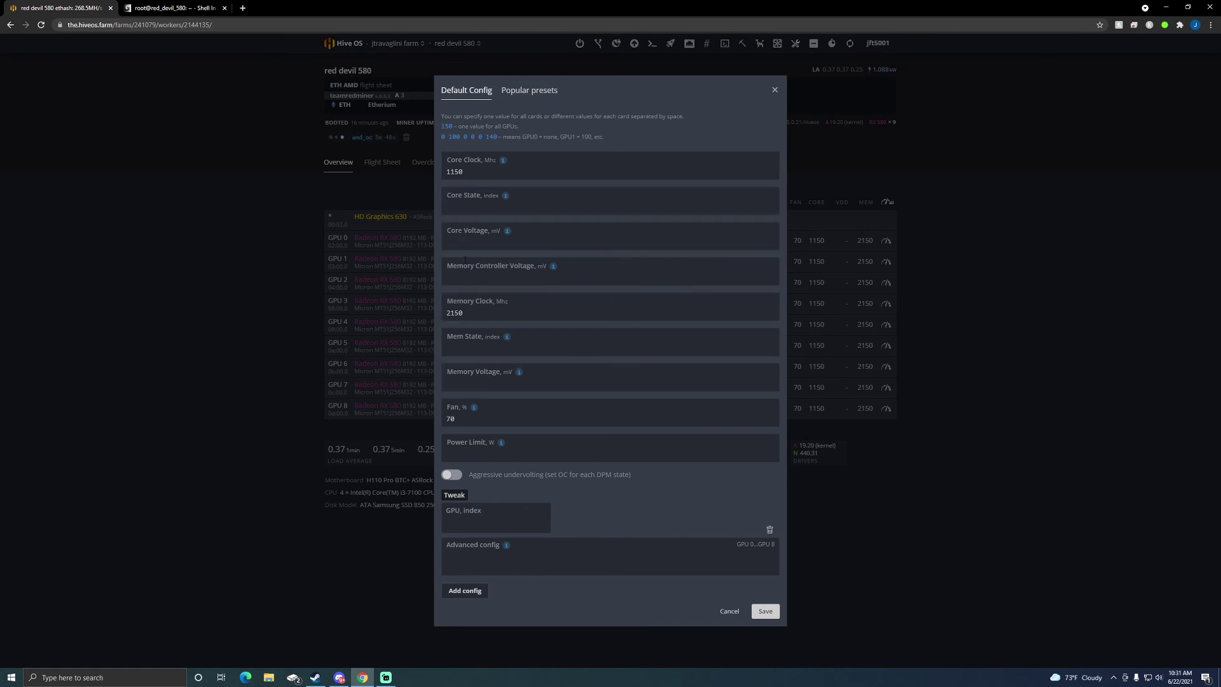
mouse_move(507, 204)
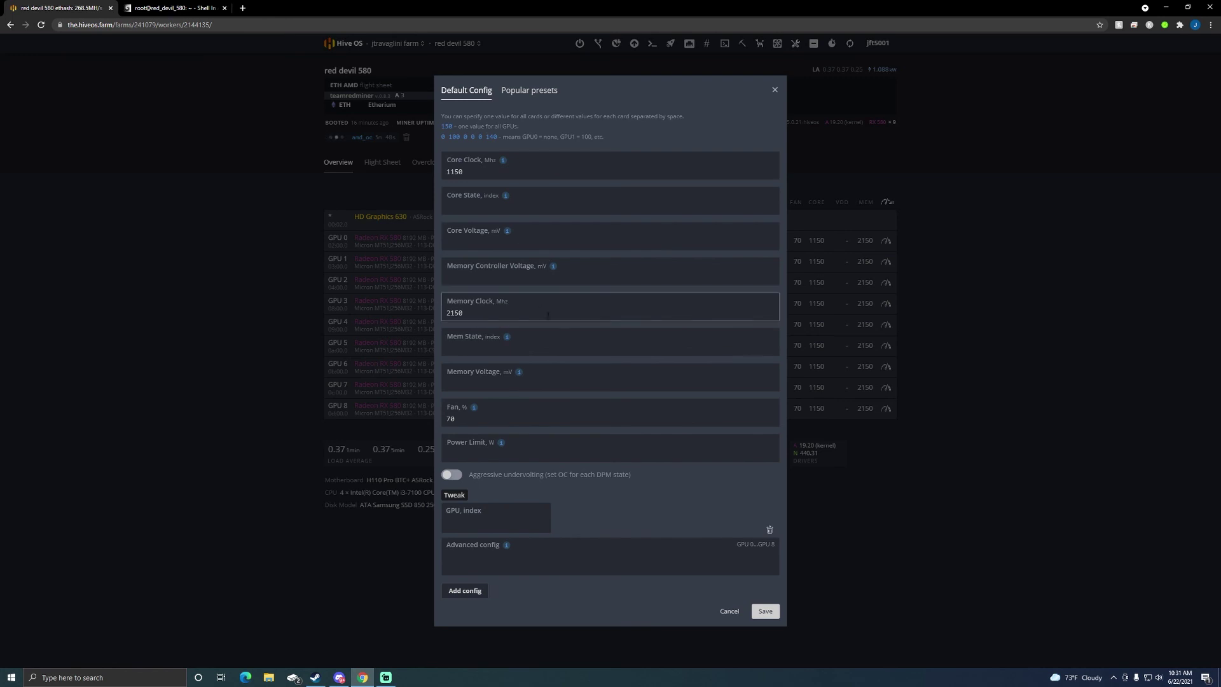
click(729, 612)
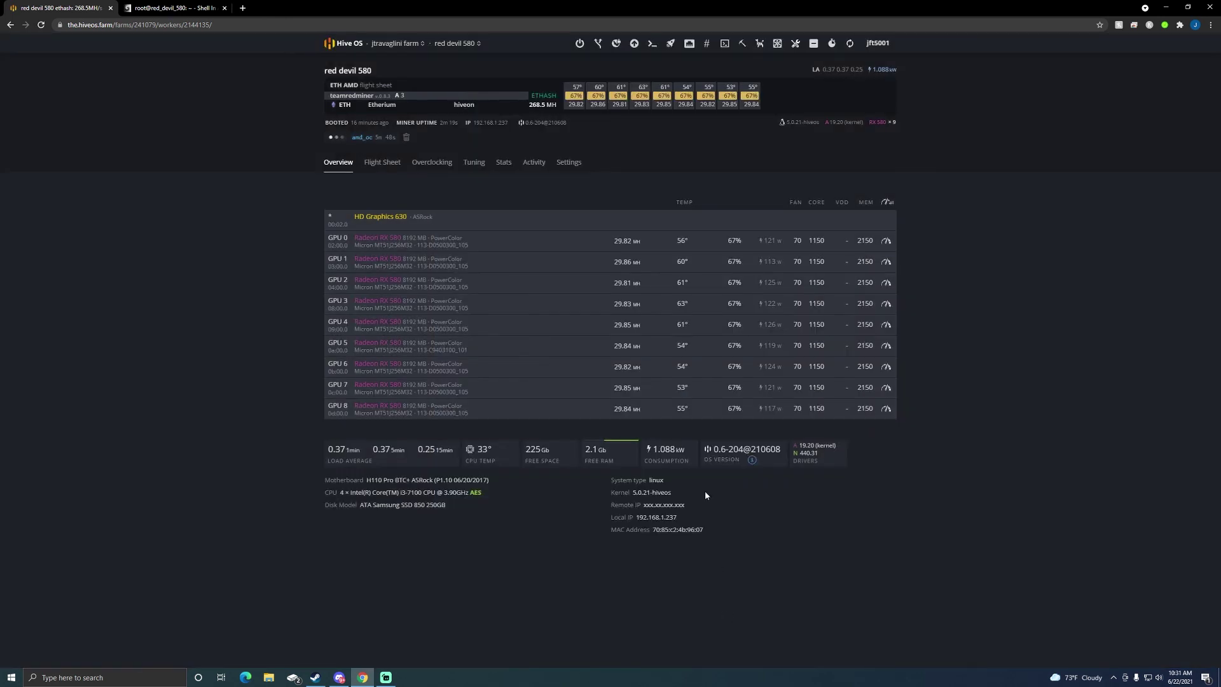
click(887, 202)
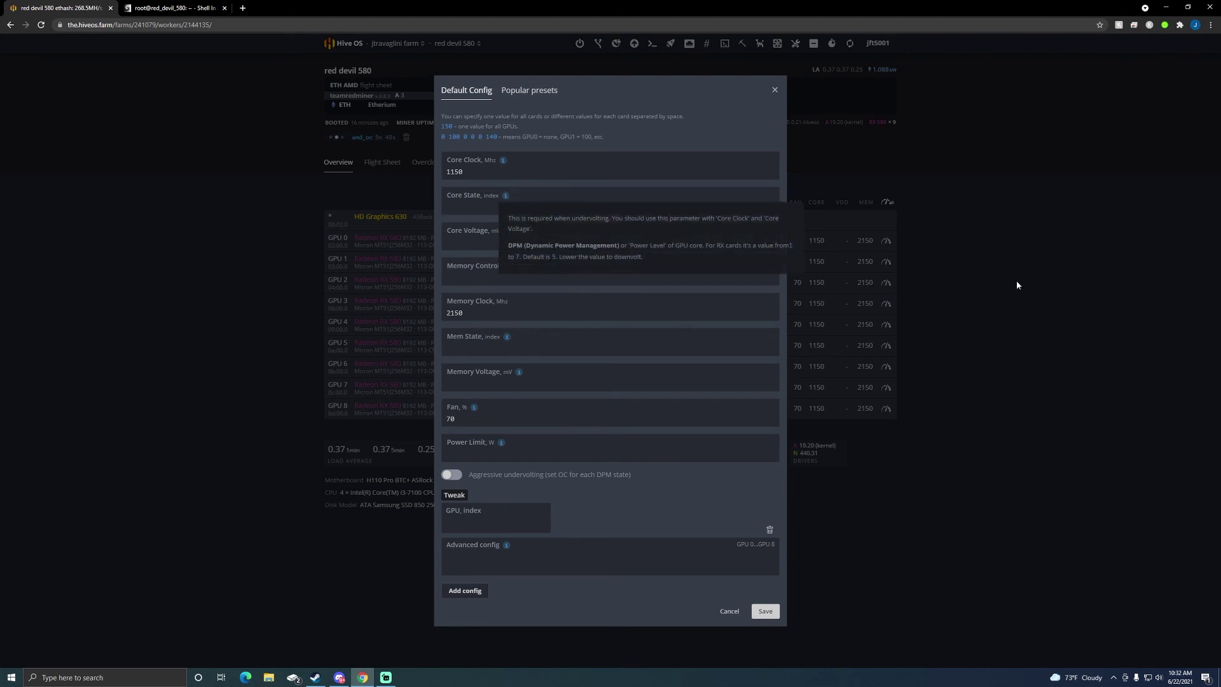
Step: Filter the popular overclock presets to ETH on Radeon RX 580, then close them
click(508, 92)
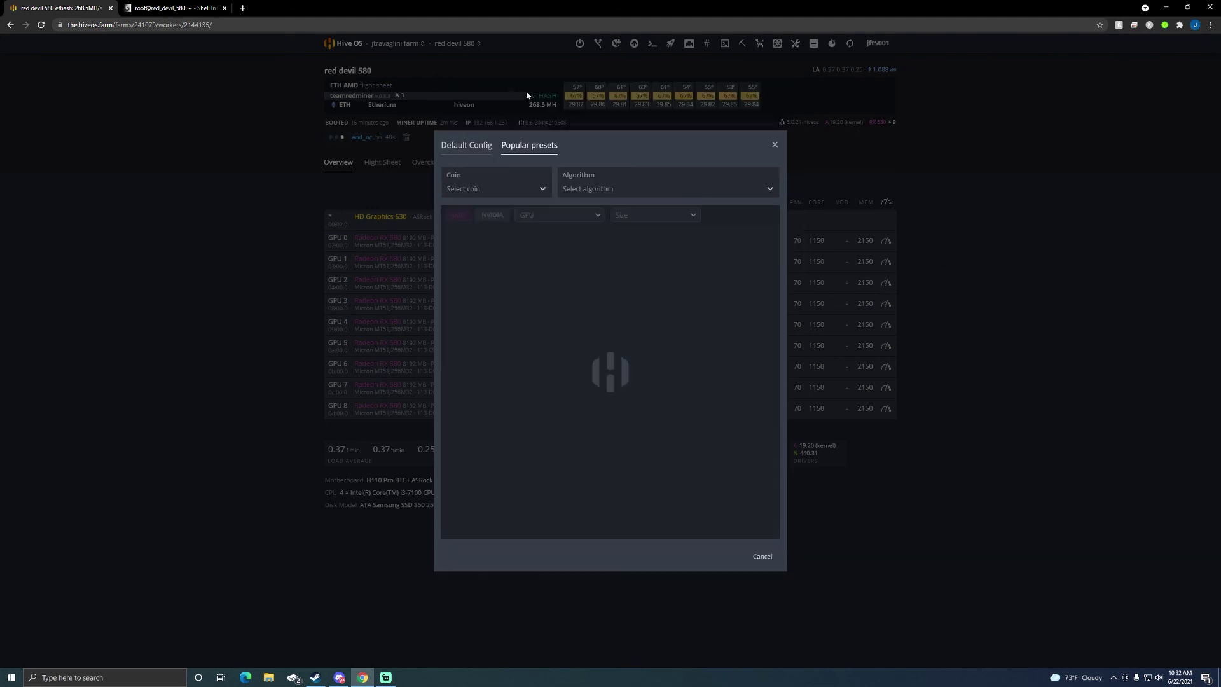
click(540, 188)
click(491, 207)
click(563, 215)
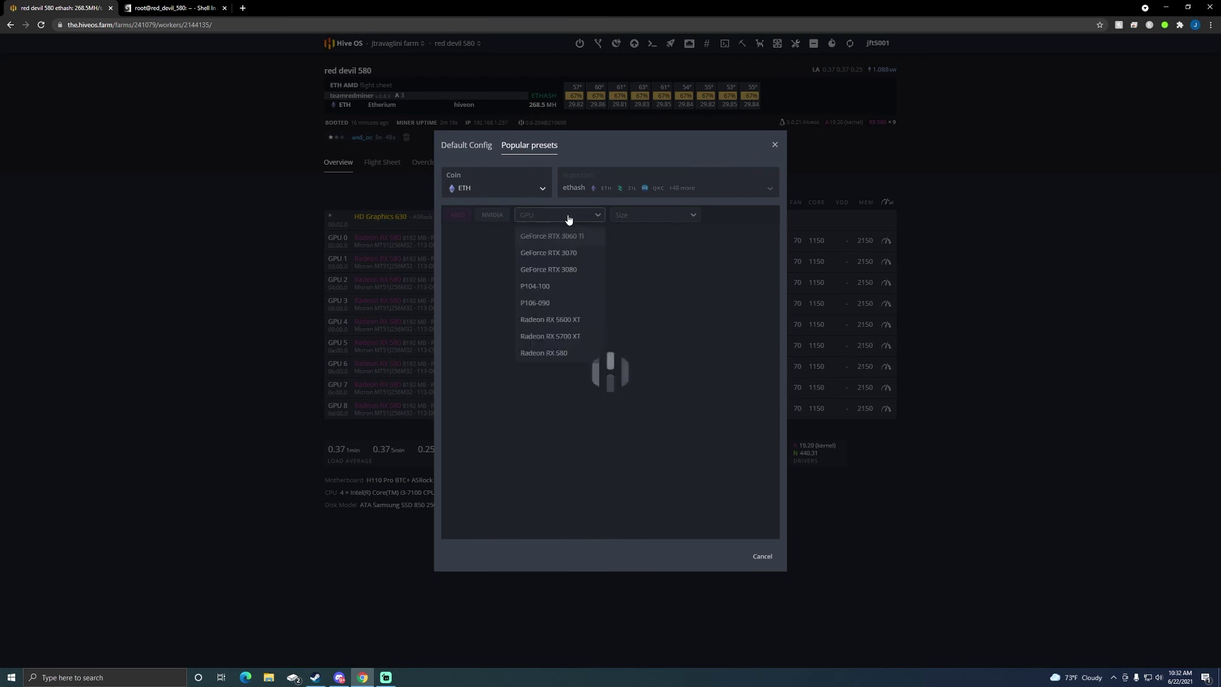
click(556, 350)
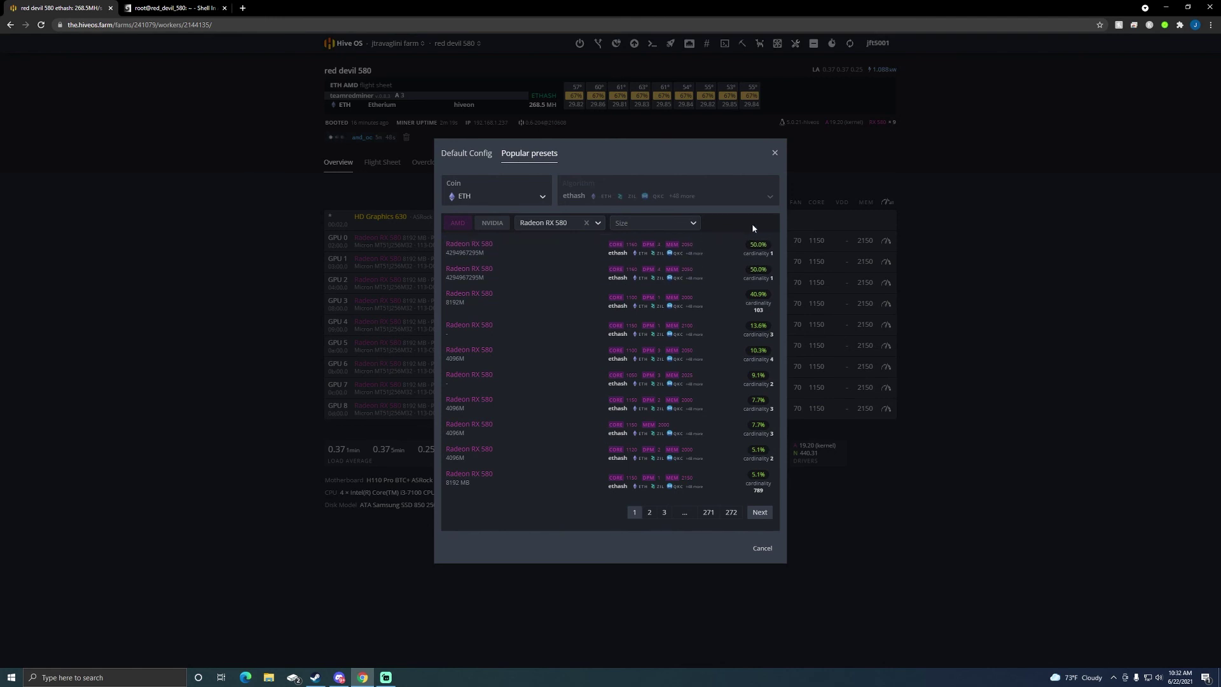
click(775, 152)
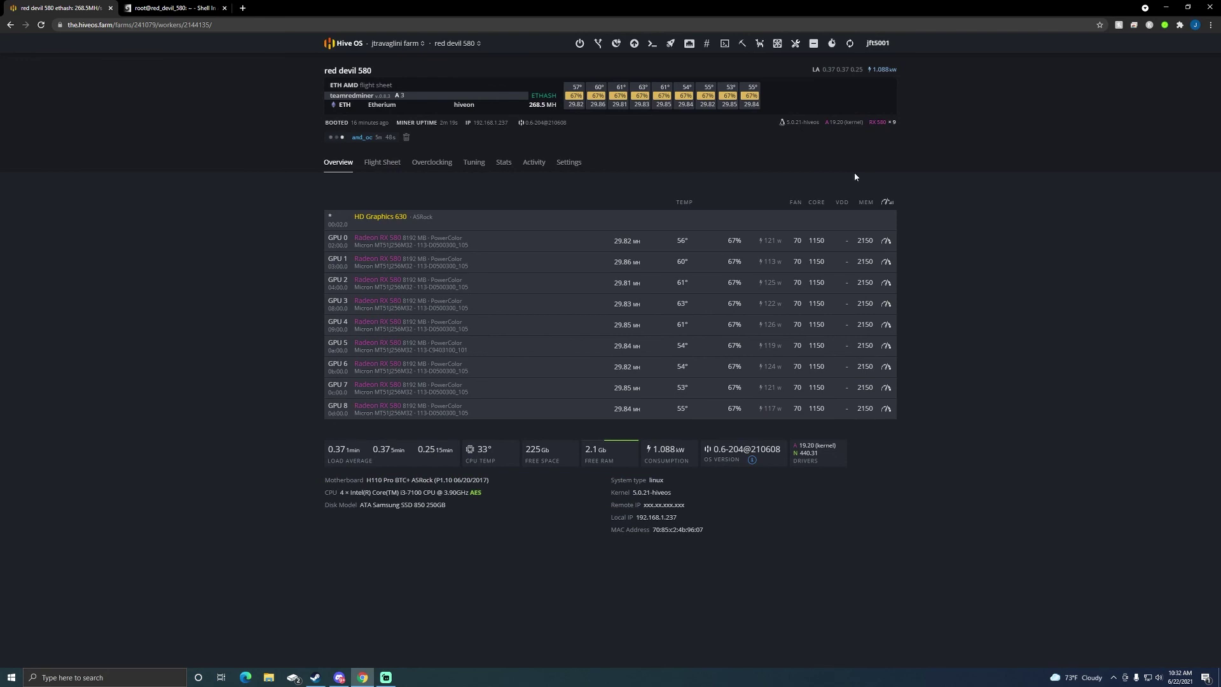